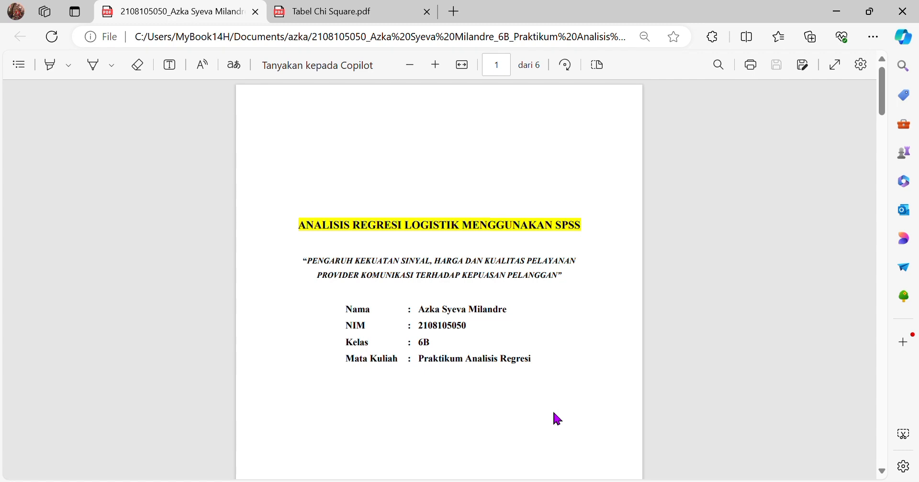
Read through the PDF report's opening pages to the basic concepts of logistic regression and the example case.
{"action": "scroll", "coordinate": [554, 413], "scroll_direction": "down", "scroll_amount": 3}
{"action": "scroll", "coordinate": [553, 414], "scroll_direction": "down", "scroll_amount": 5}
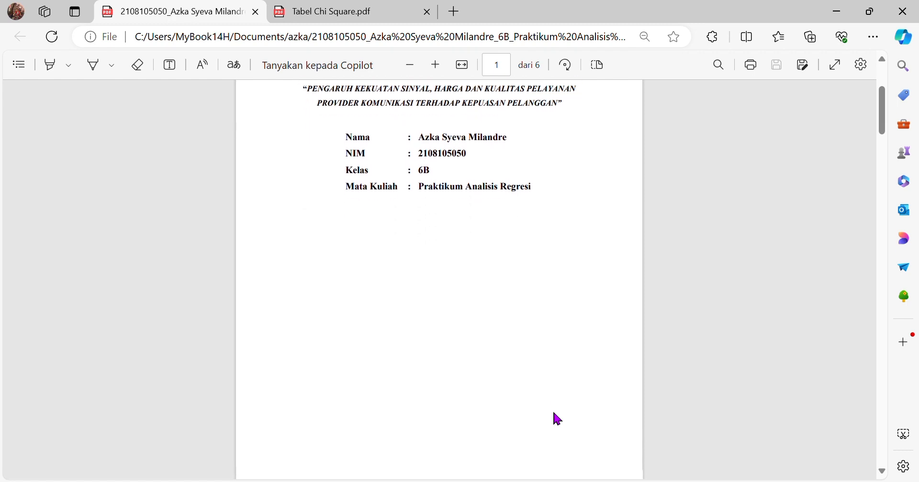
{"action": "scroll", "coordinate": [556, 419], "scroll_direction": "down", "scroll_amount": 6}
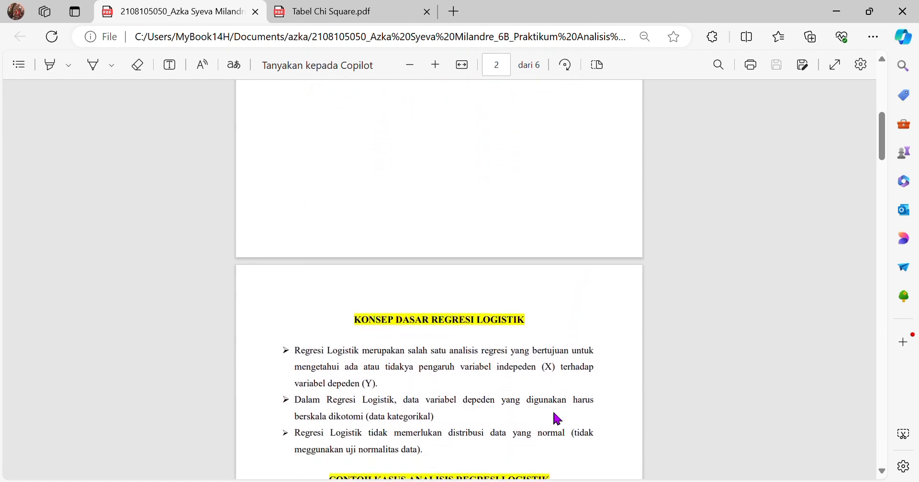
{"action": "scroll", "coordinate": [556, 419], "scroll_direction": "down", "scroll_amount": 1}
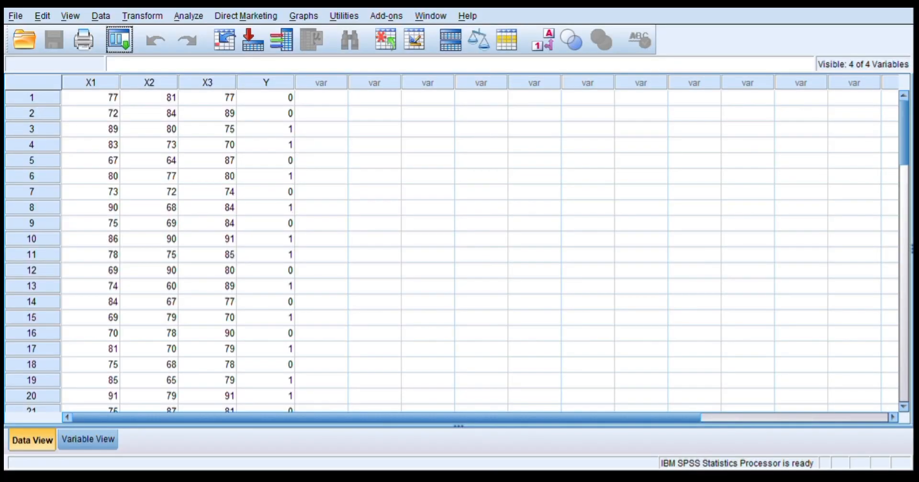
In SPSS, review the dataset, open a Binary Logistic regression and assign Kepuasan [Y] as the dependent variable.
{"action": "scroll", "coordinate": [456, 252], "scroll_direction": "down", "scroll_amount": 14}
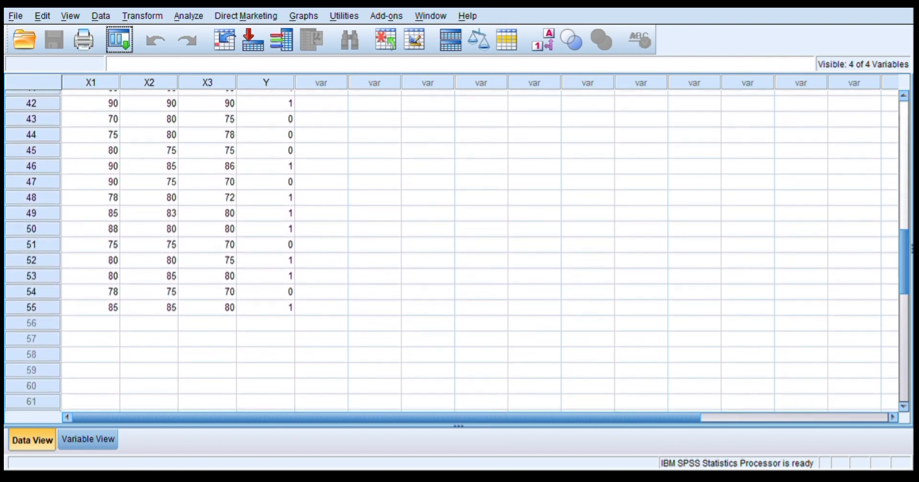
{"action": "scroll", "coordinate": [456, 251], "scroll_direction": "up", "scroll_amount": 14}
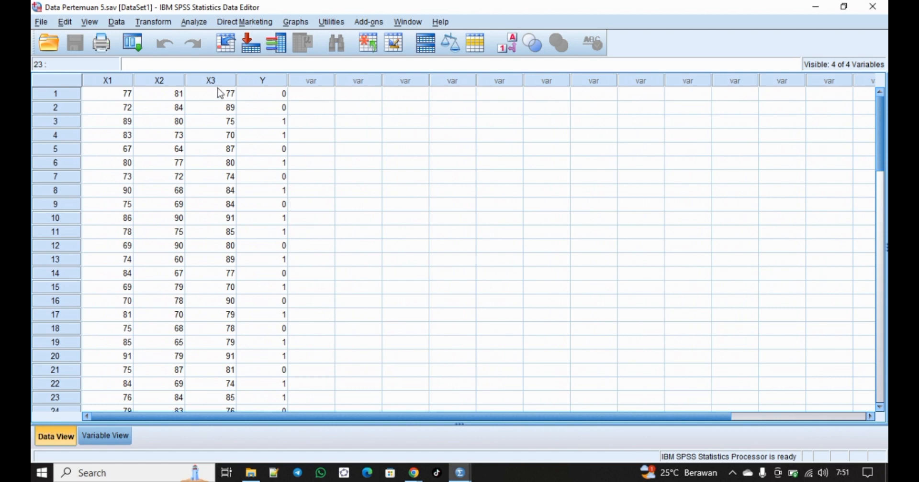
{"action": "left_click", "coordinate": [195, 24]}
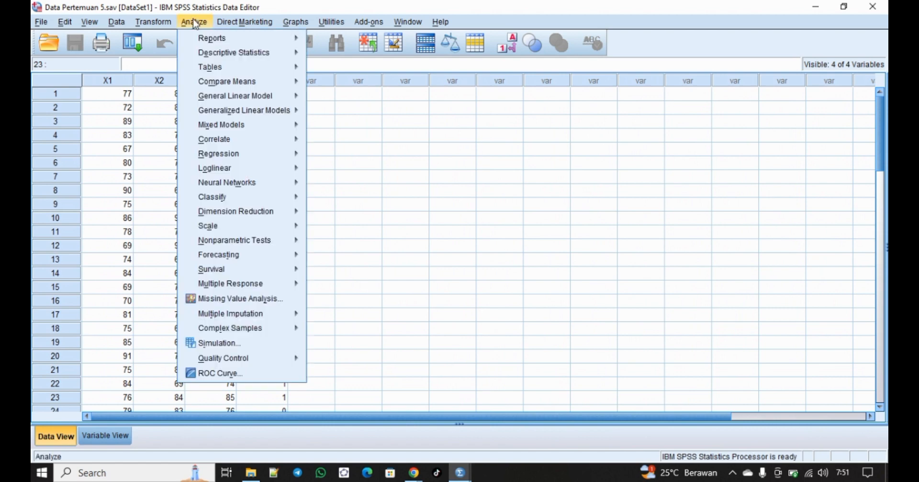
{"action": "mouse_move", "coordinate": [234, 153]}
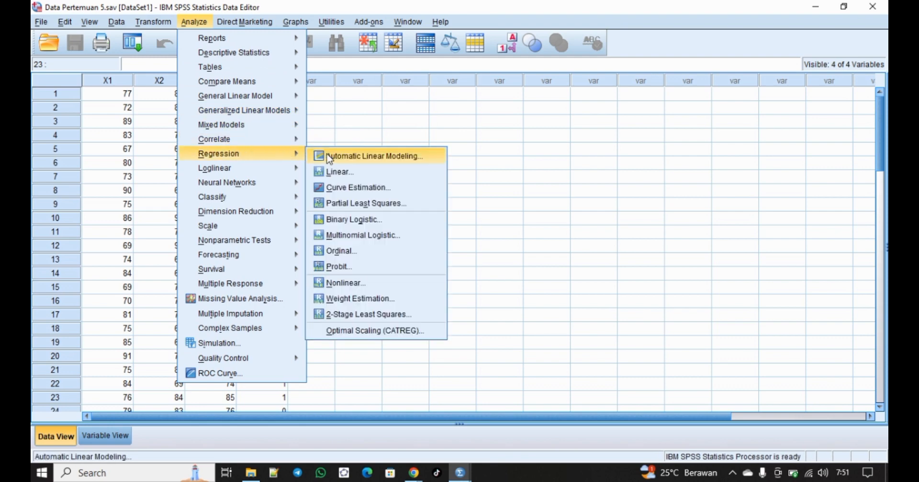
{"action": "left_click", "coordinate": [335, 216]}
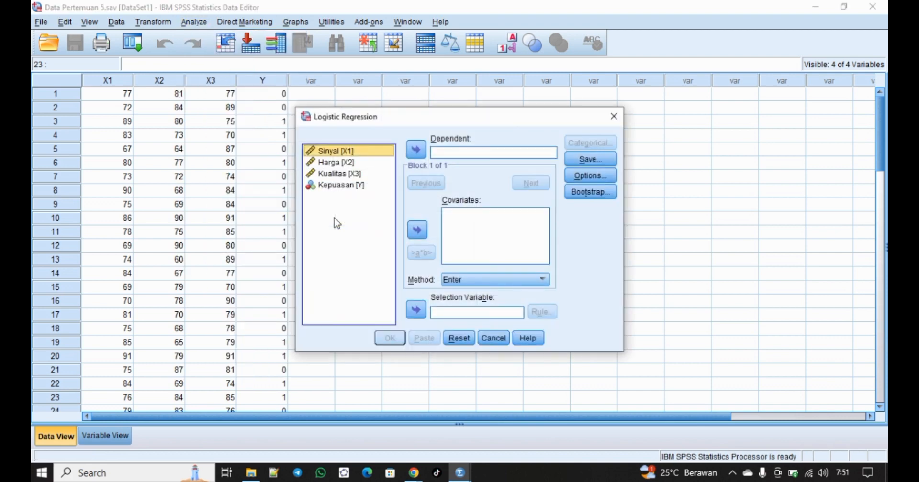
{"action": "left_click", "coordinate": [338, 186]}
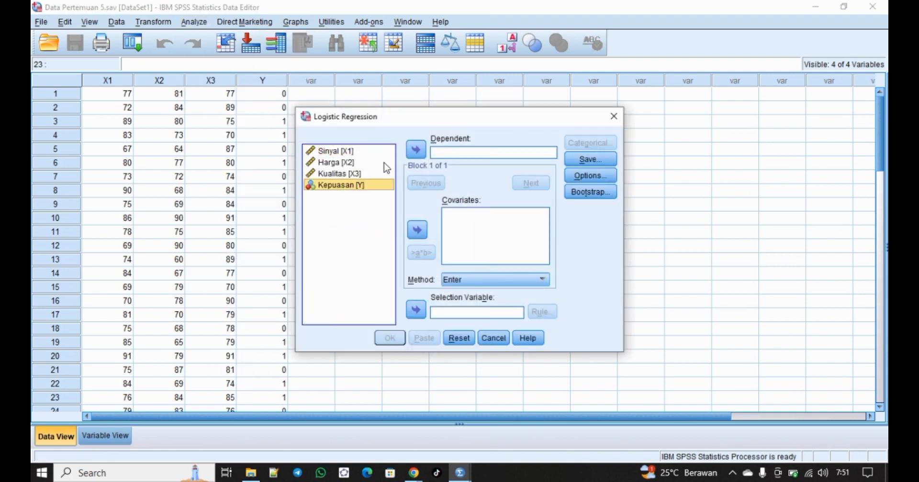
{"action": "left_click", "coordinate": [415, 149]}
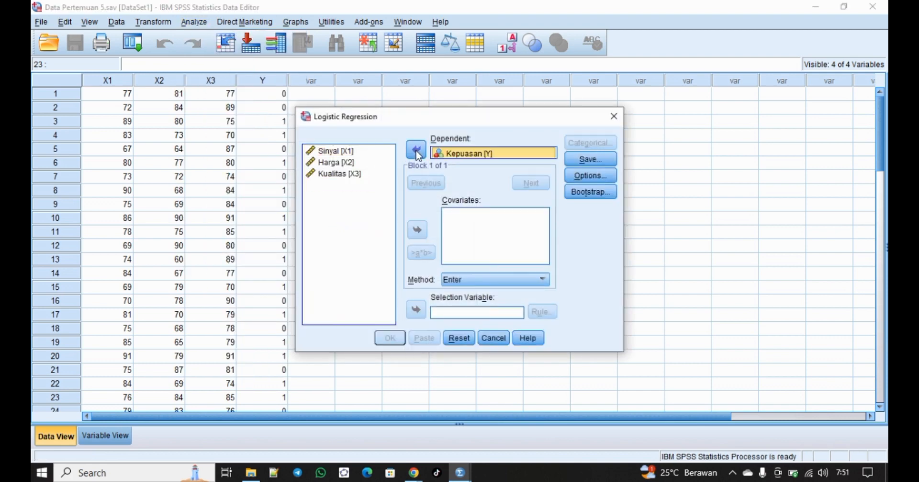
Add Sinyal [X1], Harga [X2] and Kualitas [X3] as covariates of the logistic regression.
{"action": "left_click", "coordinate": [358, 152]}
{"action": "key", "text": "shift+Down"}
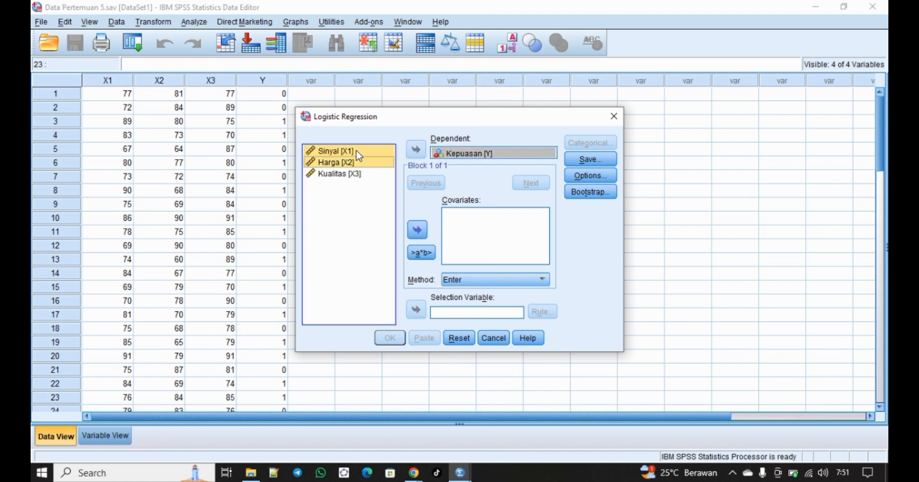
{"action": "key", "text": "shift+Down"}
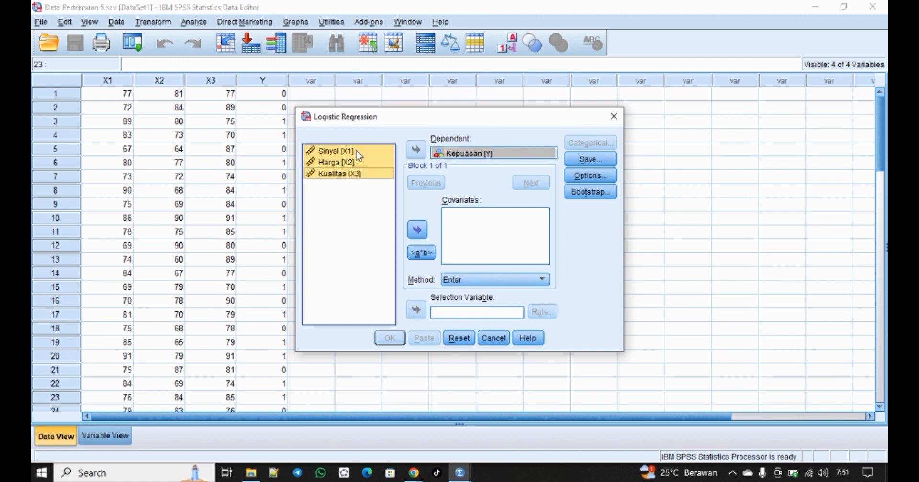
{"action": "left_click", "coordinate": [418, 229]}
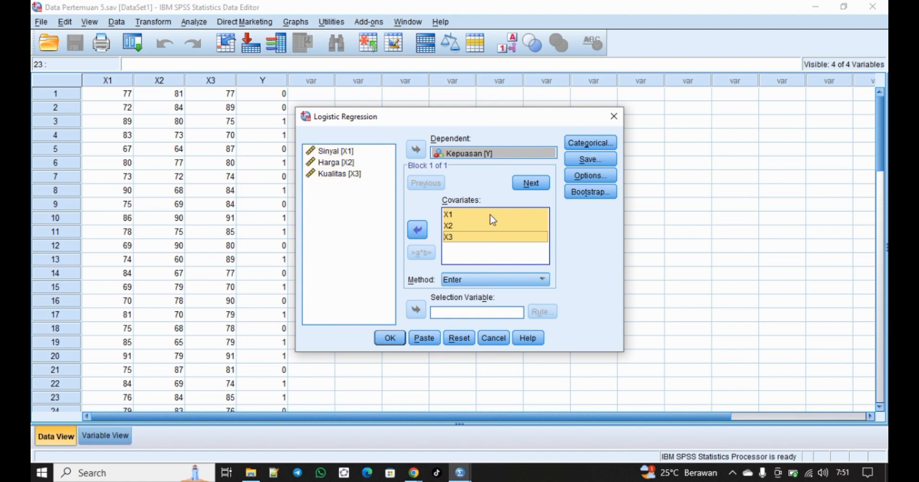
Enable Hosmer-Lemeshow goodness-of-fit and Iteration history in the regression options, run the analysis and enlarge the output window.
{"action": "left_click", "coordinate": [579, 180]}
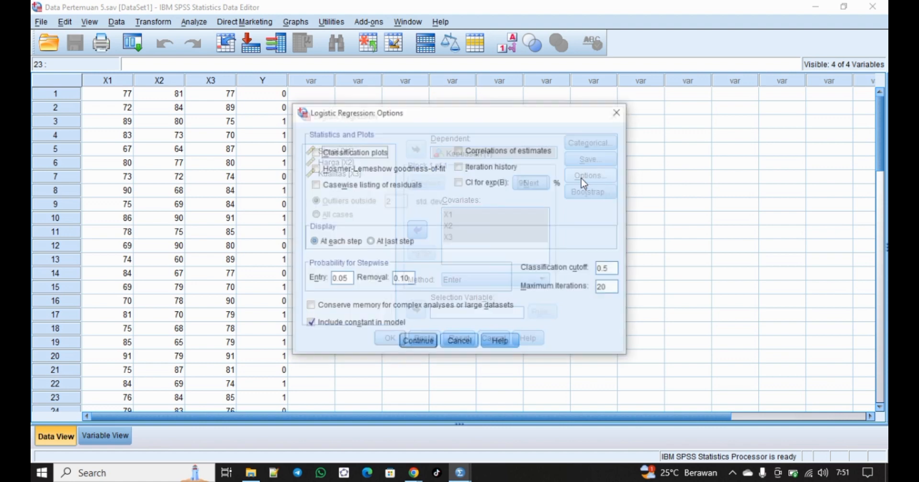
{"action": "left_click", "coordinate": [314, 169]}
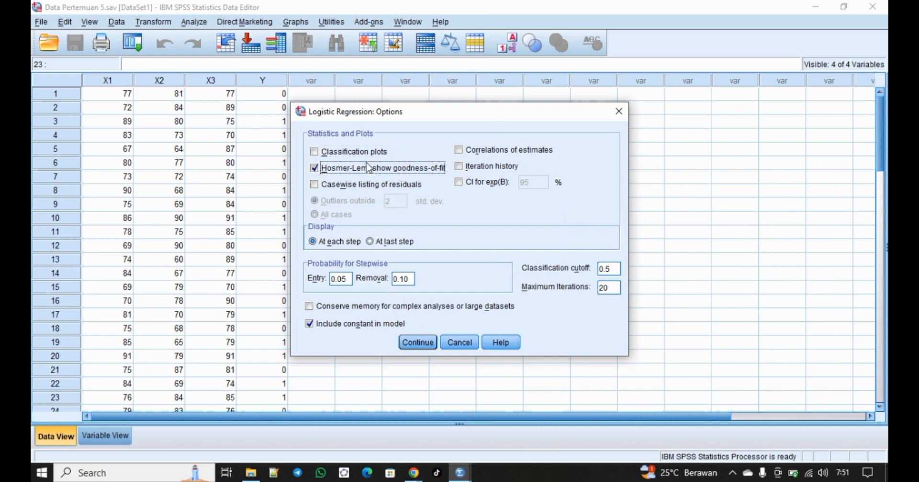
{"action": "left_click", "coordinate": [458, 167]}
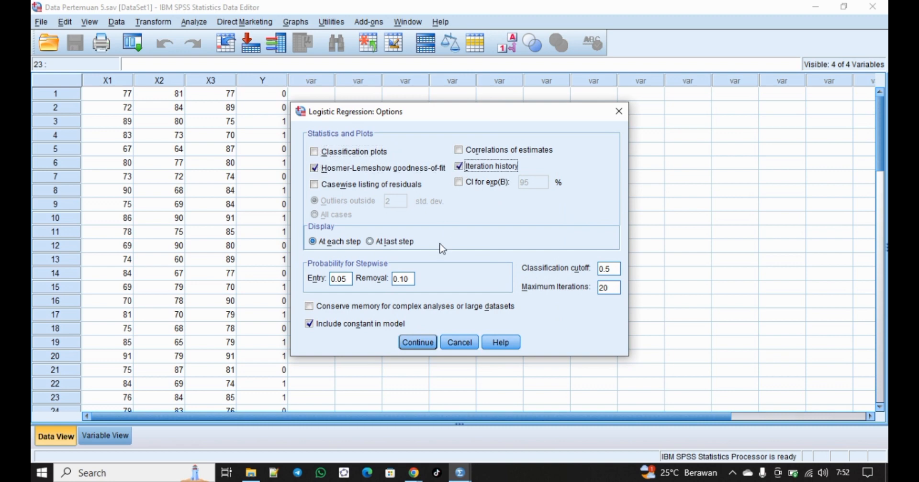
{"action": "left_click", "coordinate": [418, 343]}
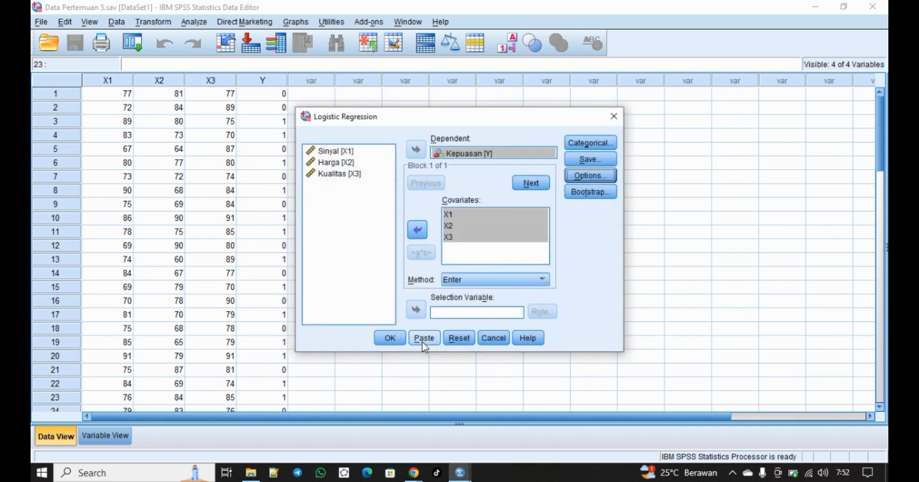
{"action": "left_click", "coordinate": [389, 339]}
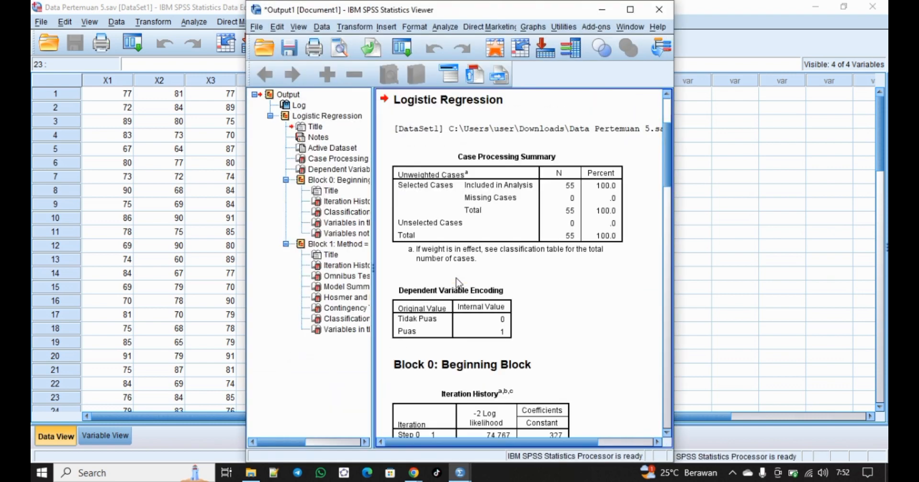
{"action": "left_click", "coordinate": [624, 11]}
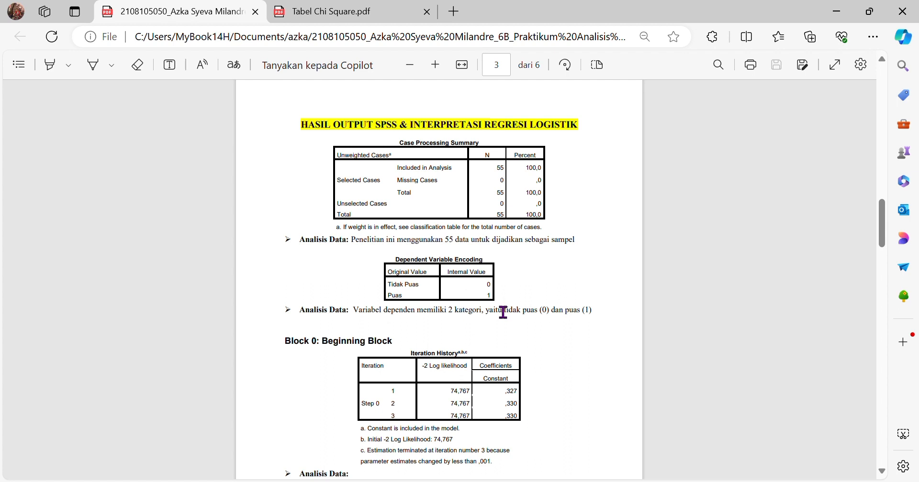
In the PDF report in Edge, read the Block 0 iteration history, its test criteria and the chi-square table calculation.
{"action": "left_click", "coordinate": [882, 472]}
{"action": "scroll", "coordinate": [882, 473], "scroll_direction": "down", "scroll_amount": 4}
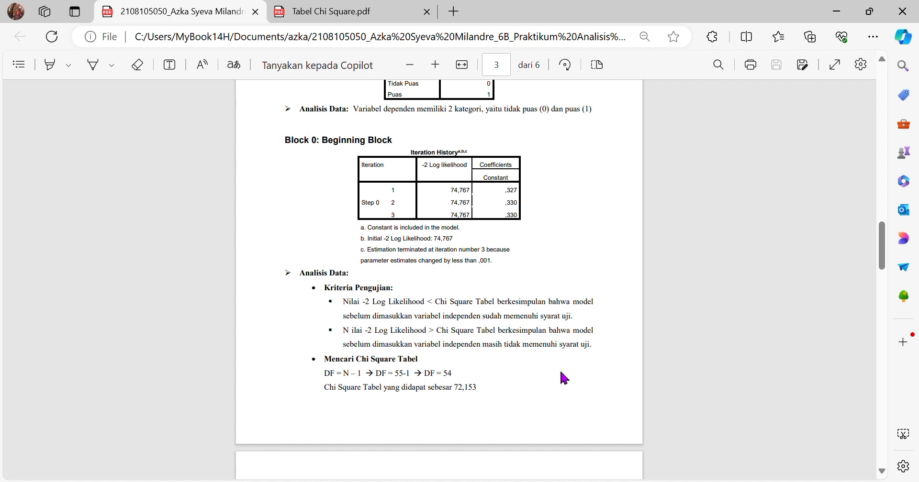
{"action": "scroll", "coordinate": [560, 372], "scroll_direction": "down", "scroll_amount": 1}
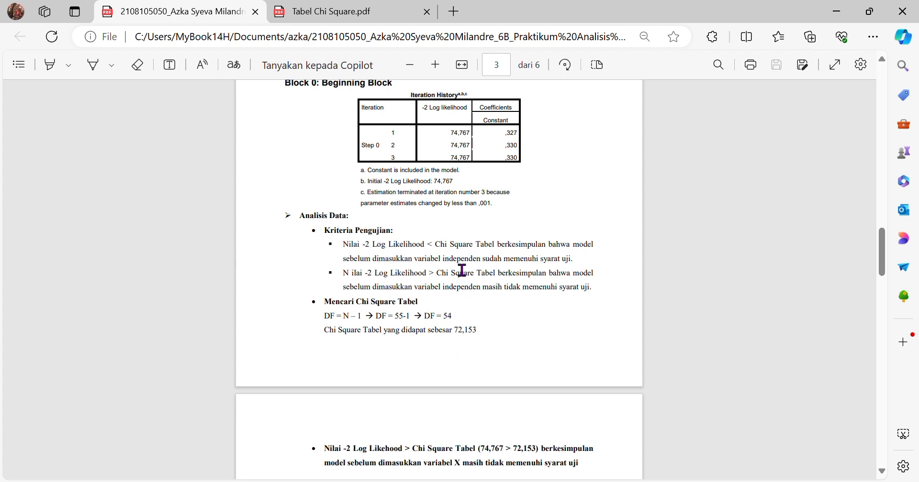
Look up and mark the critical value for df 54 at 0,05 in Tabel Chi Square.pdf, and return to the report.
{"action": "left_click", "coordinate": [386, 21]}
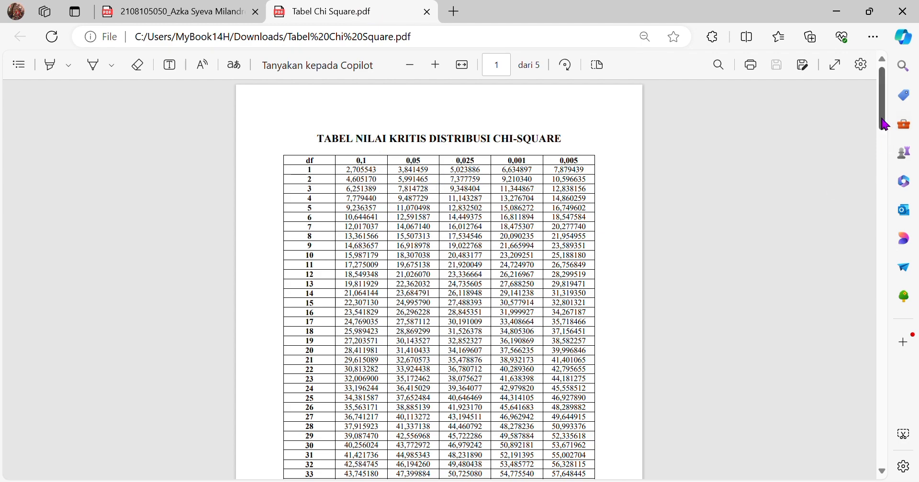
{"action": "left_click_drag", "start_coordinate": [882, 118], "coordinate": [887, 183]}
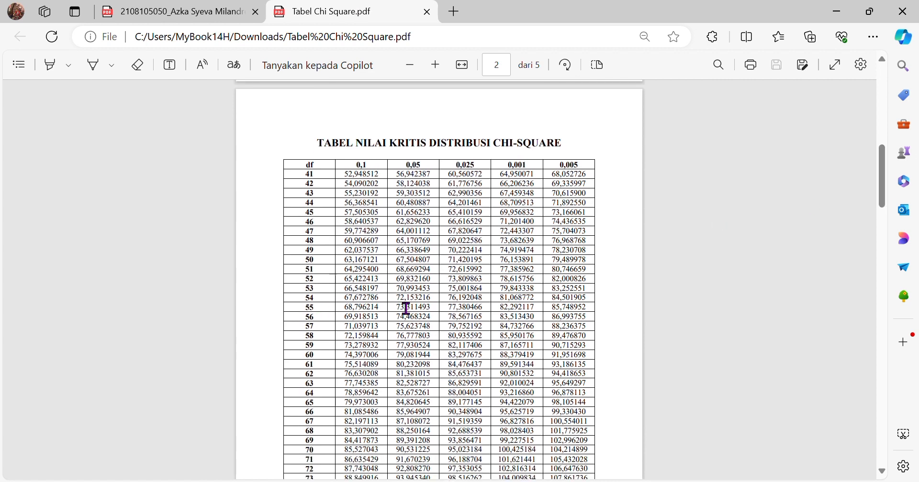
{"action": "left_click_drag", "start_coordinate": [406, 309], "coordinate": [449, 307]}
{"action": "left_click", "coordinate": [223, 15]}
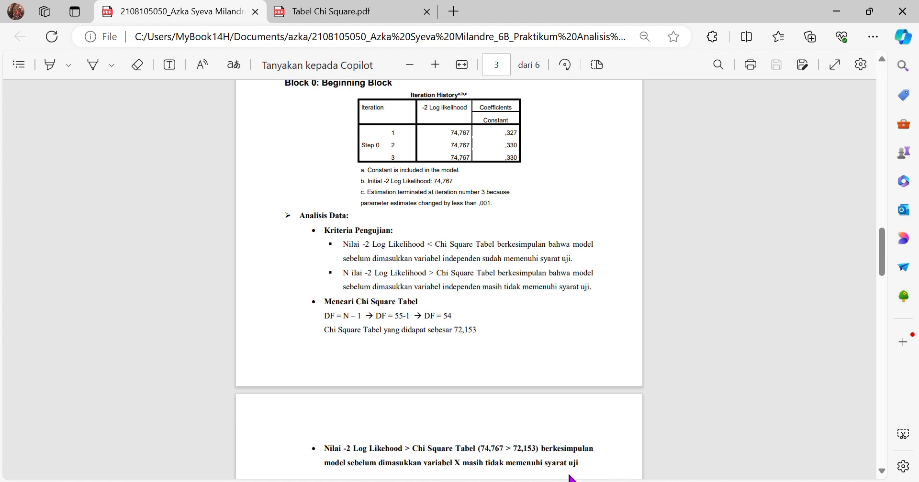
Read the report's Step 0 Variables in the Equation interpretation and the Block 1 iteration history with its test criteria.
{"action": "scroll", "coordinate": [636, 429], "scroll_direction": "down", "scroll_amount": 4}
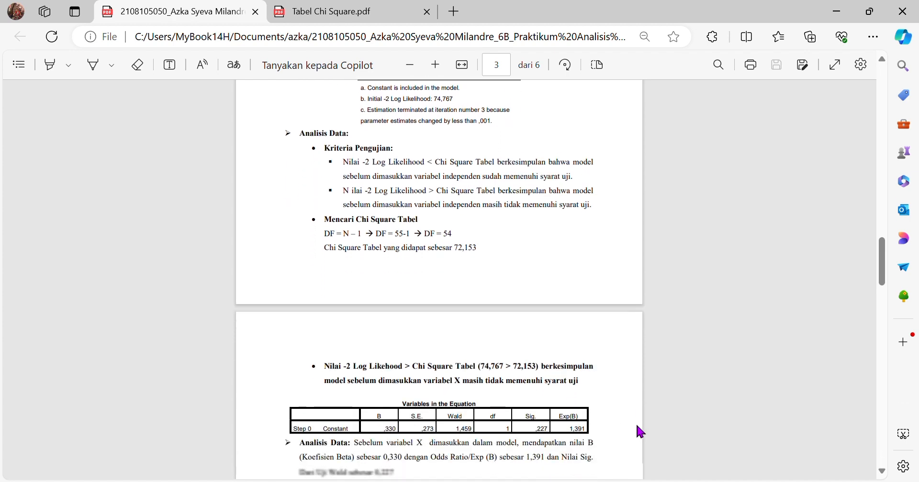
{"action": "scroll", "coordinate": [636, 426], "scroll_direction": "down", "scroll_amount": 4}
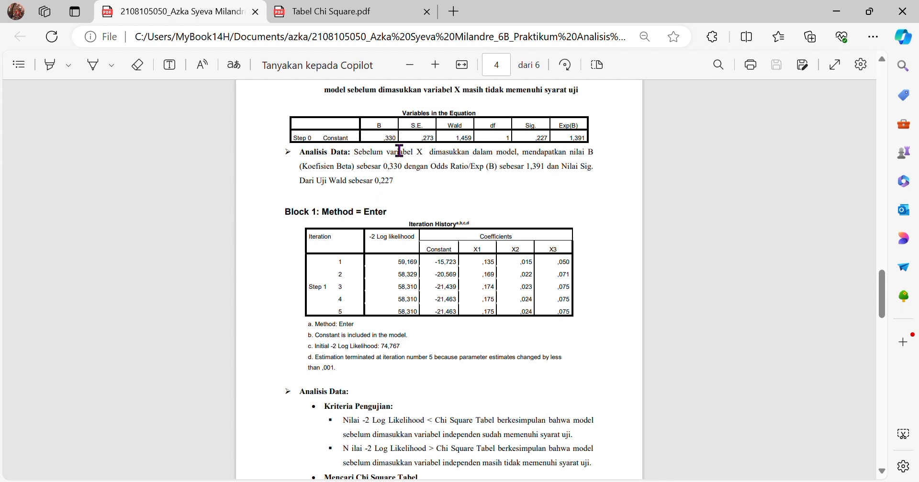
{"action": "left_click_drag", "start_coordinate": [386, 147], "coordinate": [566, 154]}
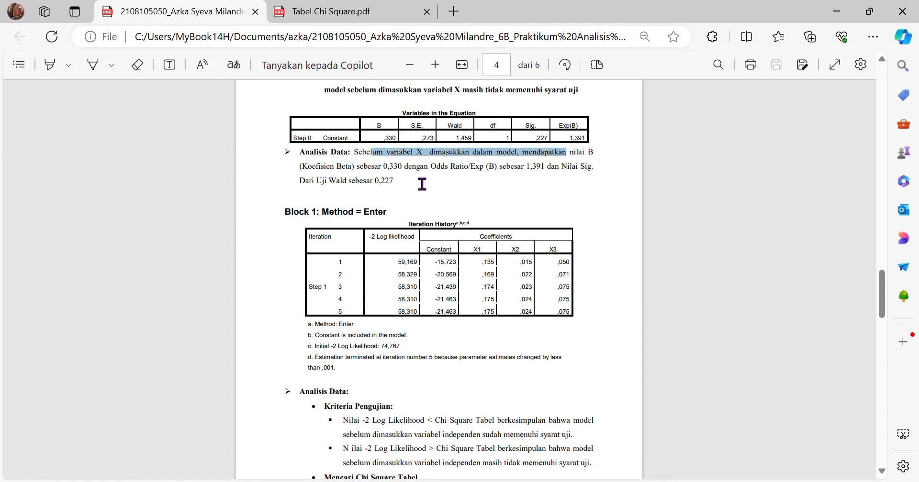
{"action": "left_click", "coordinate": [489, 186]}
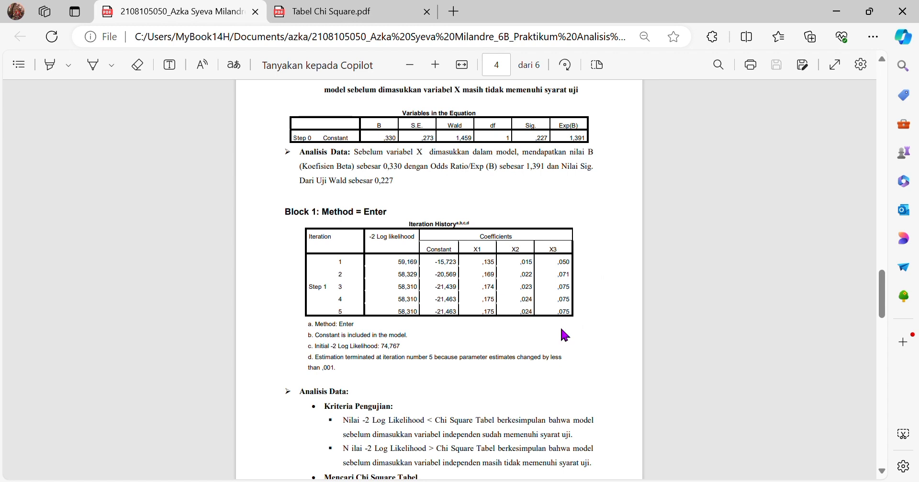
{"action": "scroll", "coordinate": [582, 372], "scroll_direction": "down", "scroll_amount": 3}
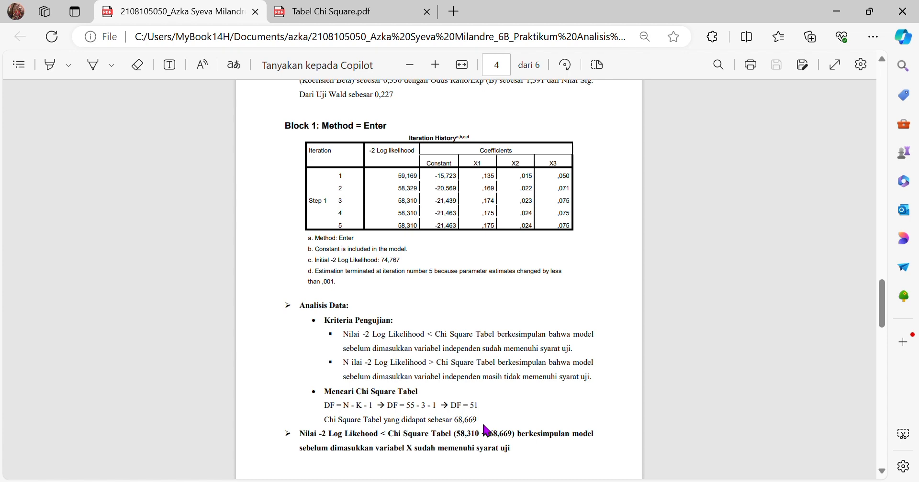
Find and mark the chi-square critical value for df 51 at 0,05 in Tabel Chi Square.pdf, and return to the report.
{"action": "left_click", "coordinate": [364, 19]}
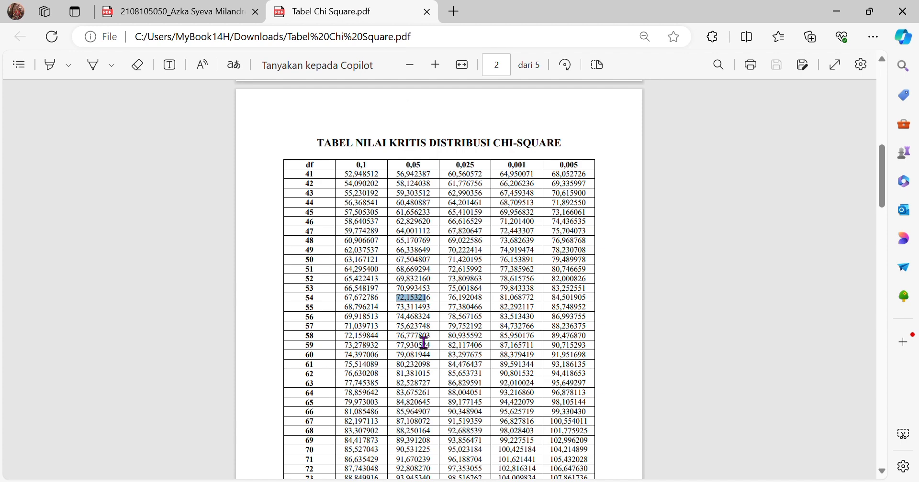
{"action": "double_click", "coordinate": [412, 270]}
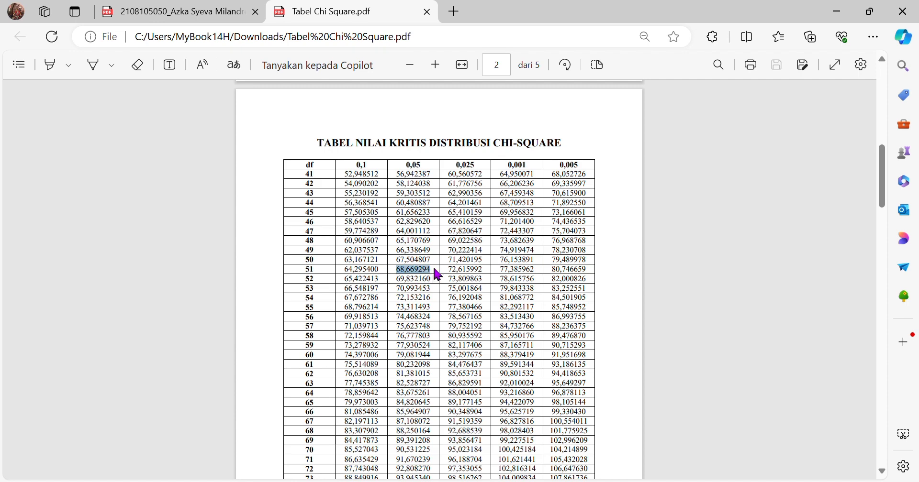
{"action": "left_click", "coordinate": [181, 12]}
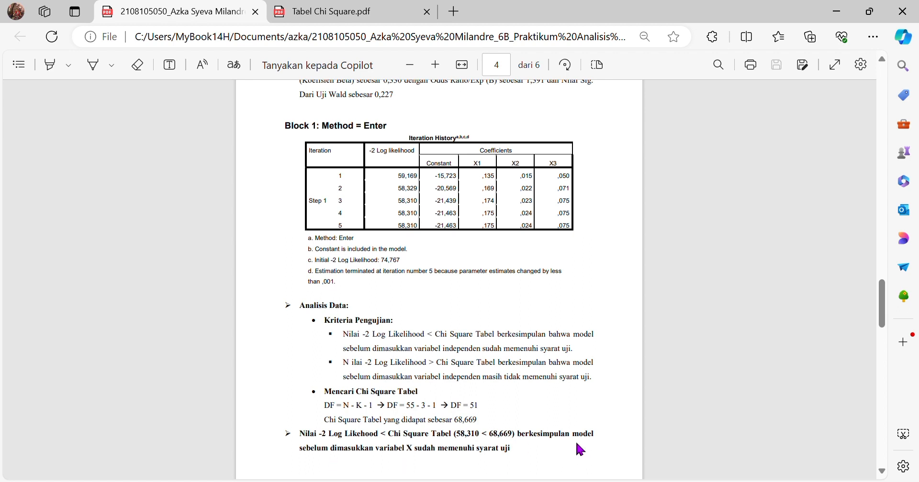
Read the report's interpretations of the Omnibus Tests, Model Summary, Hosmer and Lemeshow Test and Step 1 Variables in the Equation.
{"action": "scroll", "coordinate": [576, 444], "scroll_direction": "down", "scroll_amount": 4}
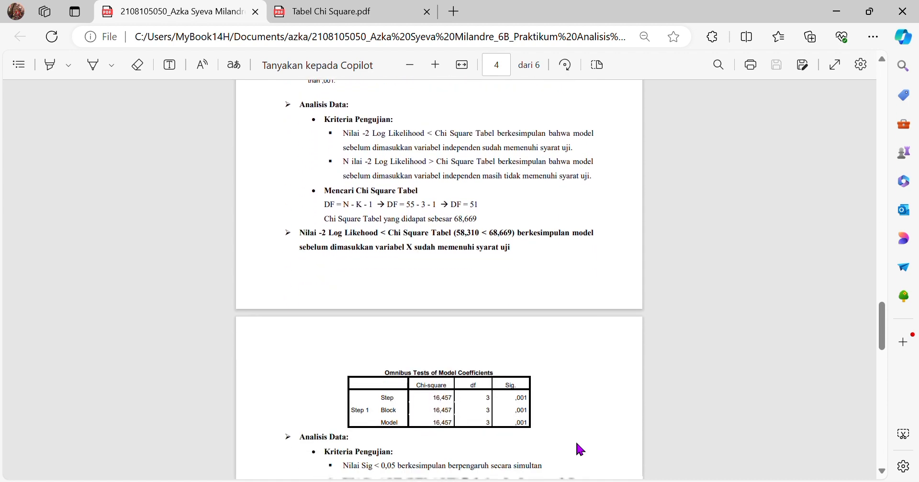
{"action": "scroll", "coordinate": [577, 445], "scroll_direction": "down", "scroll_amount": 5}
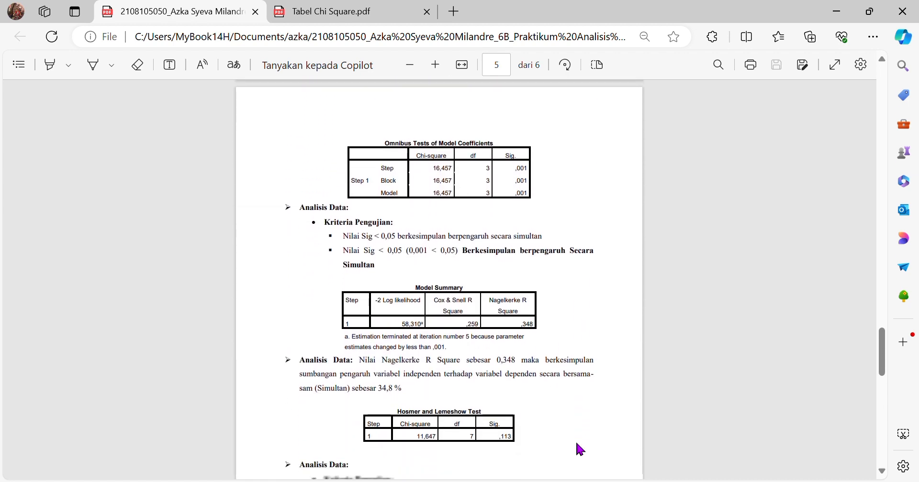
{"action": "scroll", "coordinate": [580, 449], "scroll_direction": "down", "scroll_amount": 1}
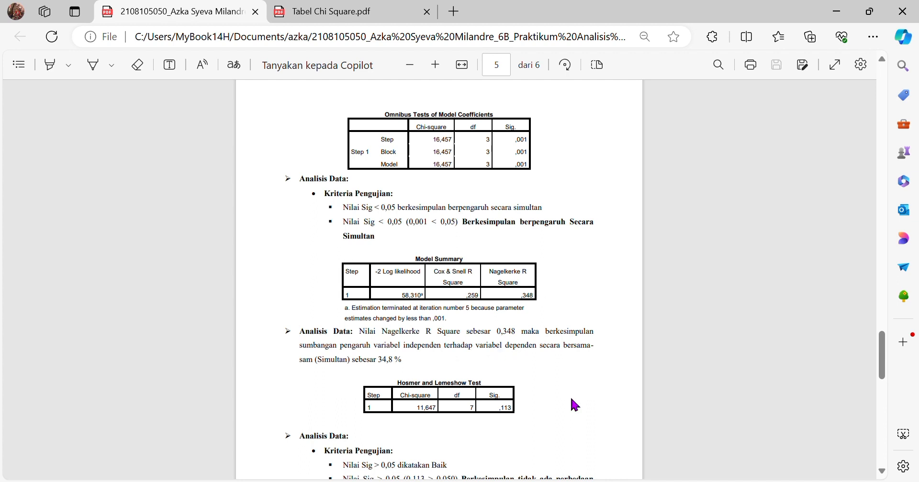
{"action": "scroll", "coordinate": [573, 405], "scroll_direction": "down", "scroll_amount": 3}
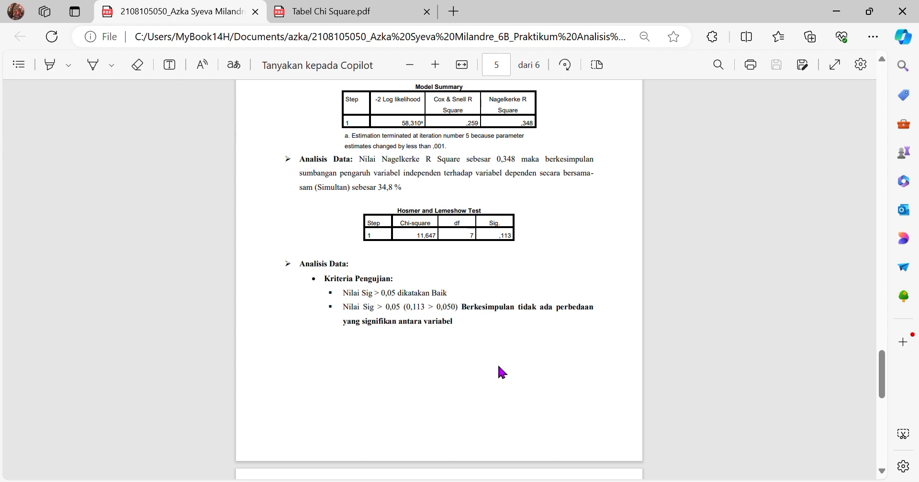
{"action": "scroll", "coordinate": [498, 366], "scroll_direction": "down", "scroll_amount": 4}
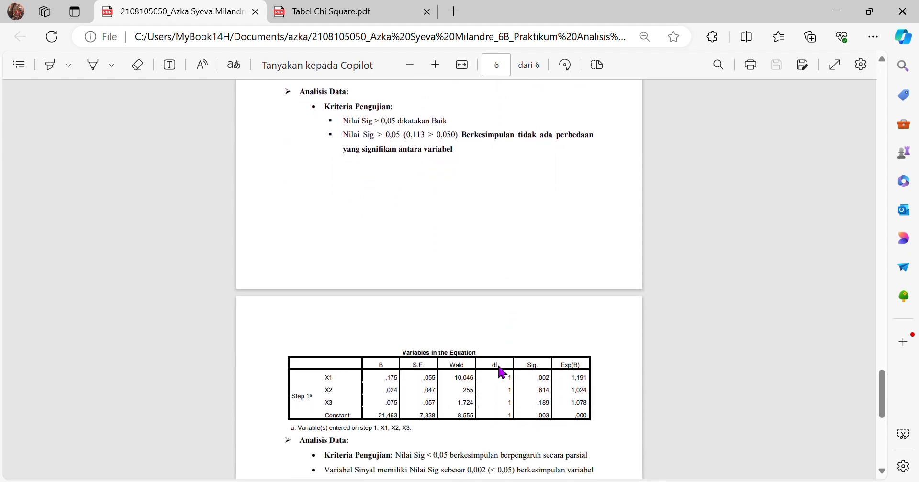
{"action": "scroll", "coordinate": [502, 372], "scroll_direction": "down", "scroll_amount": 5}
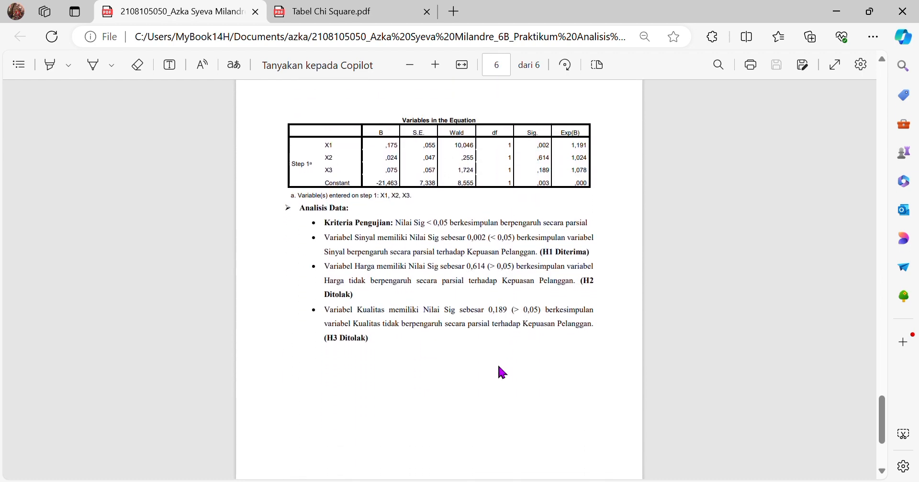